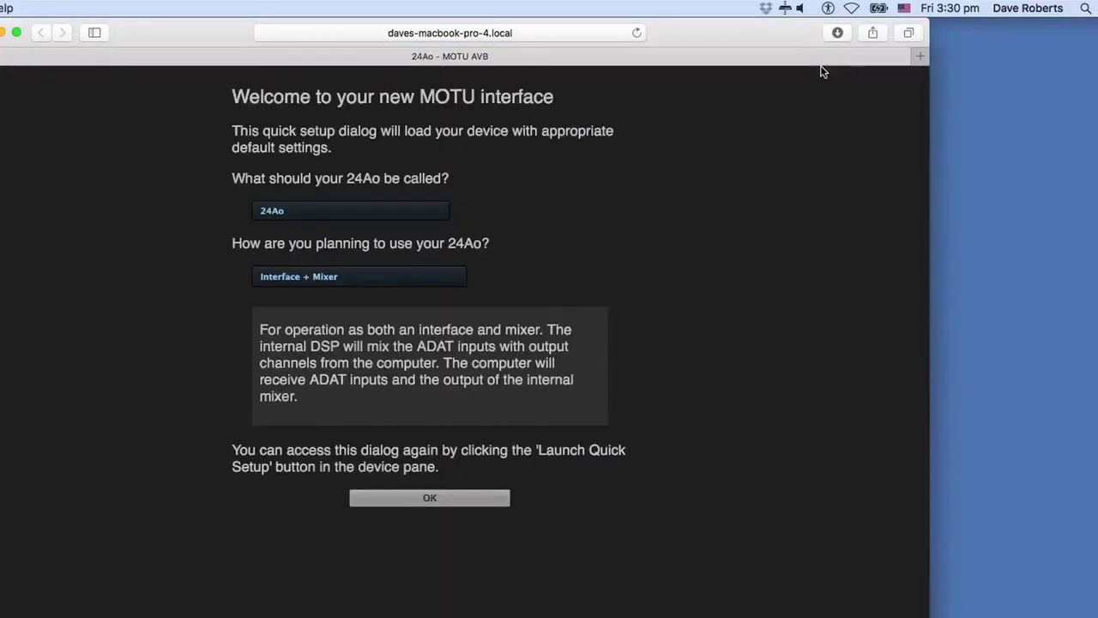
Accept quick setup defaults for the 24Ao, then for the 24Ai (48000 Hz, Internal clock)
{"action": "left_click", "coordinate": [442, 499]}
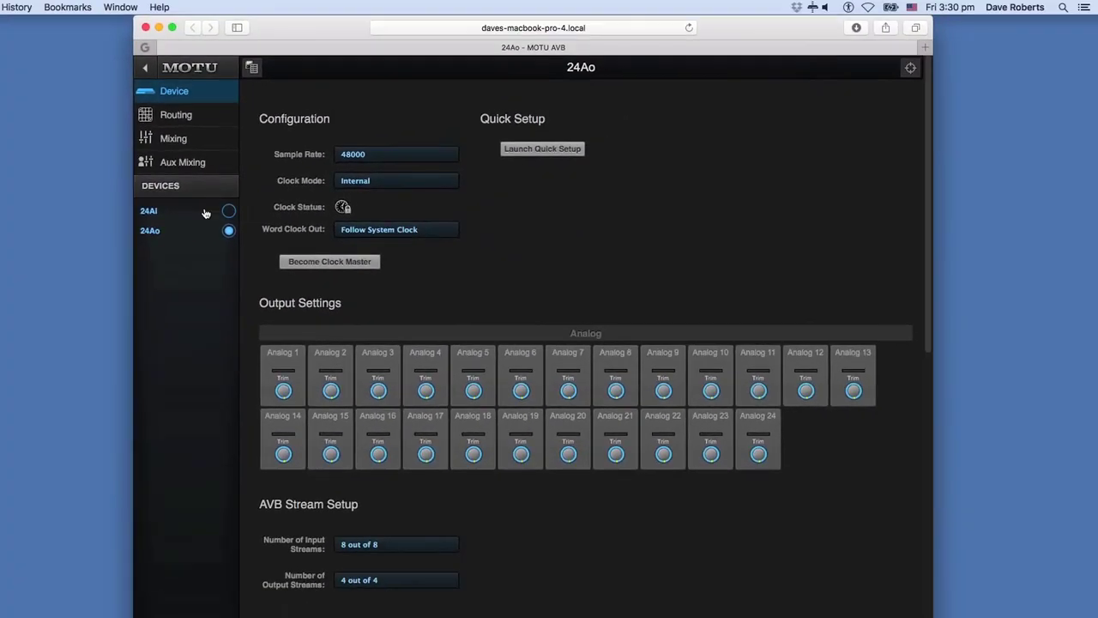
{"action": "left_click", "coordinate": [206, 214]}
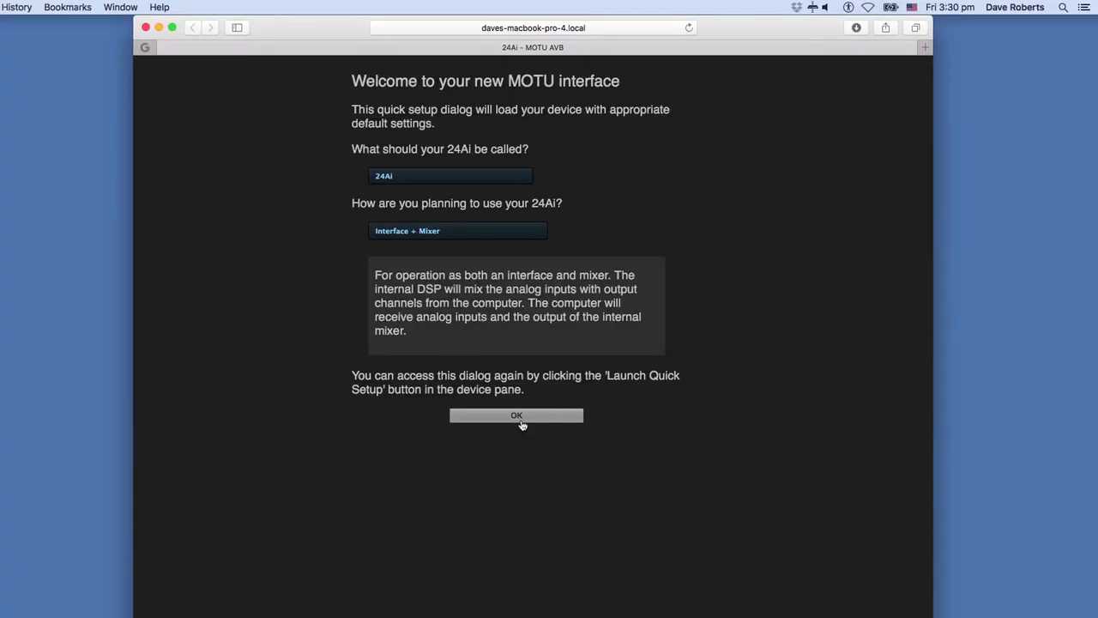
{"action": "left_click", "coordinate": [522, 421]}
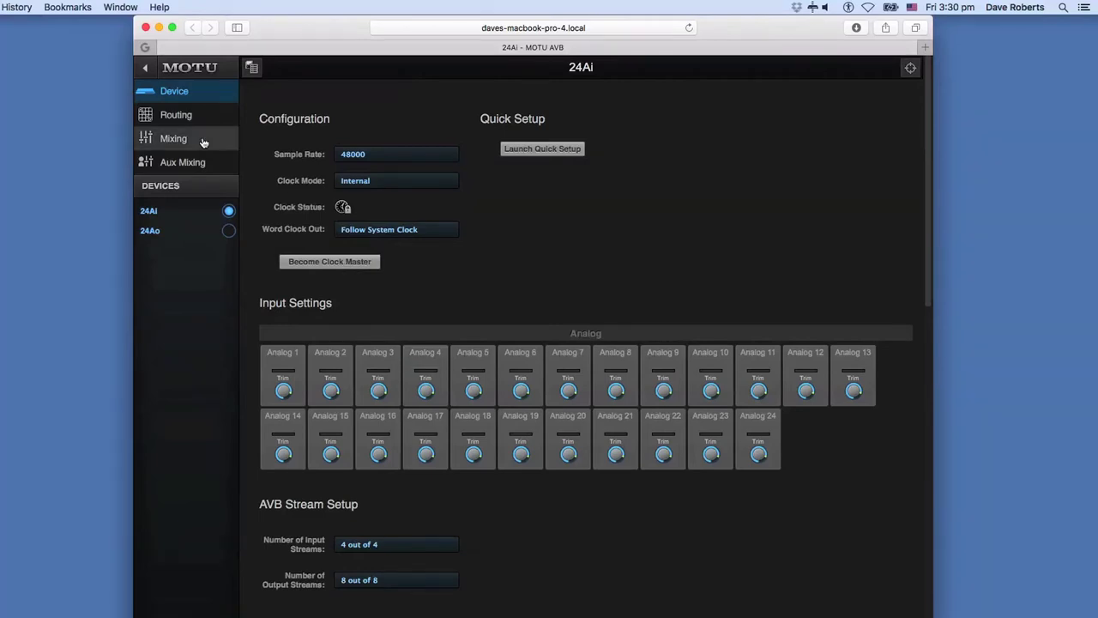
Import the '24 Ai expander' preset from Downloads and apply it to the 24Ai
{"action": "left_click", "coordinate": [251, 68]}
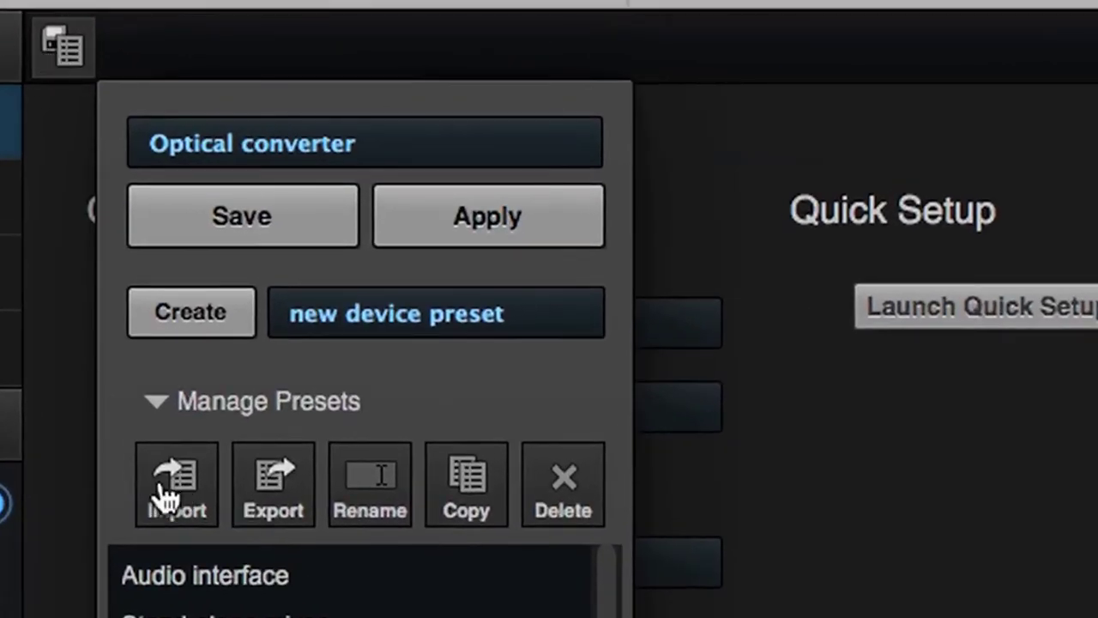
{"action": "left_click", "coordinate": [163, 496]}
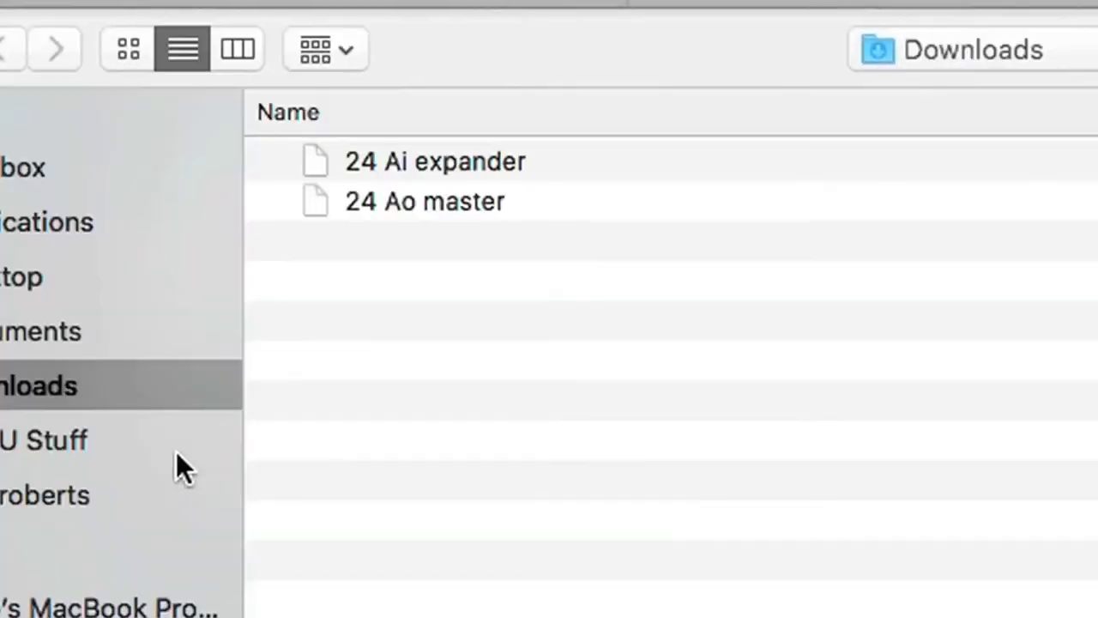
{"action": "double_click", "coordinate": [441, 162]}
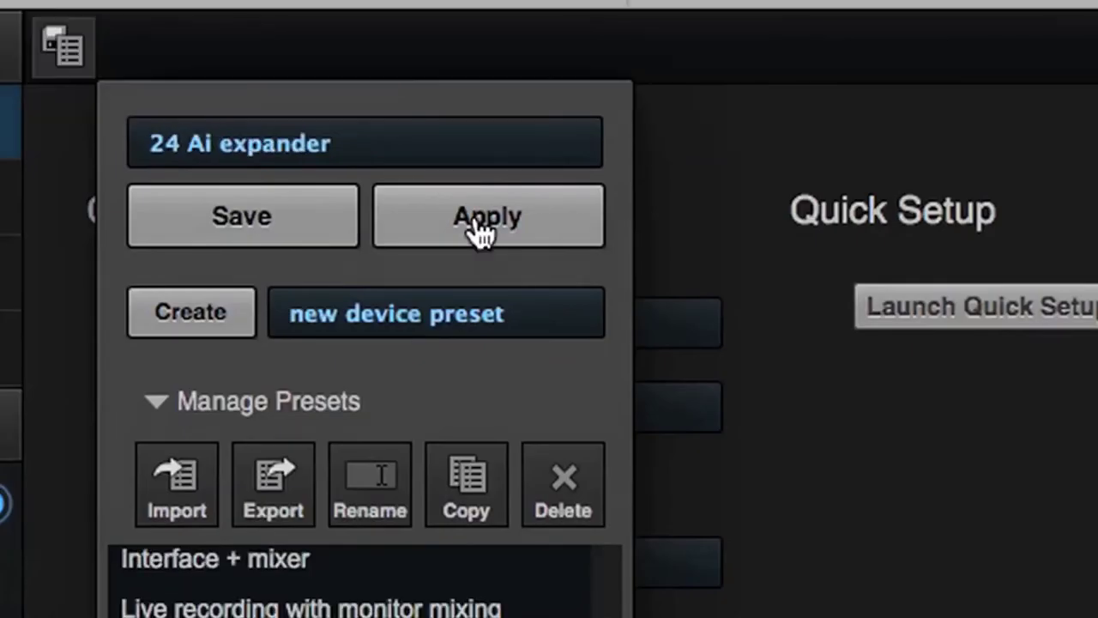
{"action": "left_click", "coordinate": [483, 221]}
{"action": "left_click", "coordinate": [483, 225]}
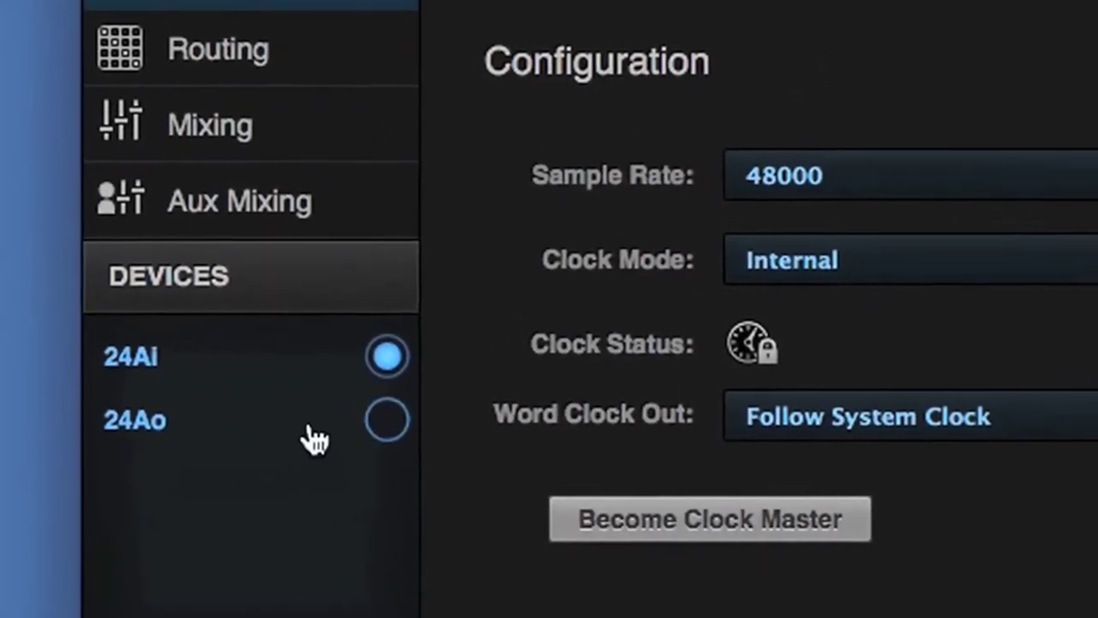
Import the '24 Ao master' preset and apply it to the 24Ao
{"action": "left_click", "coordinate": [284, 416]}
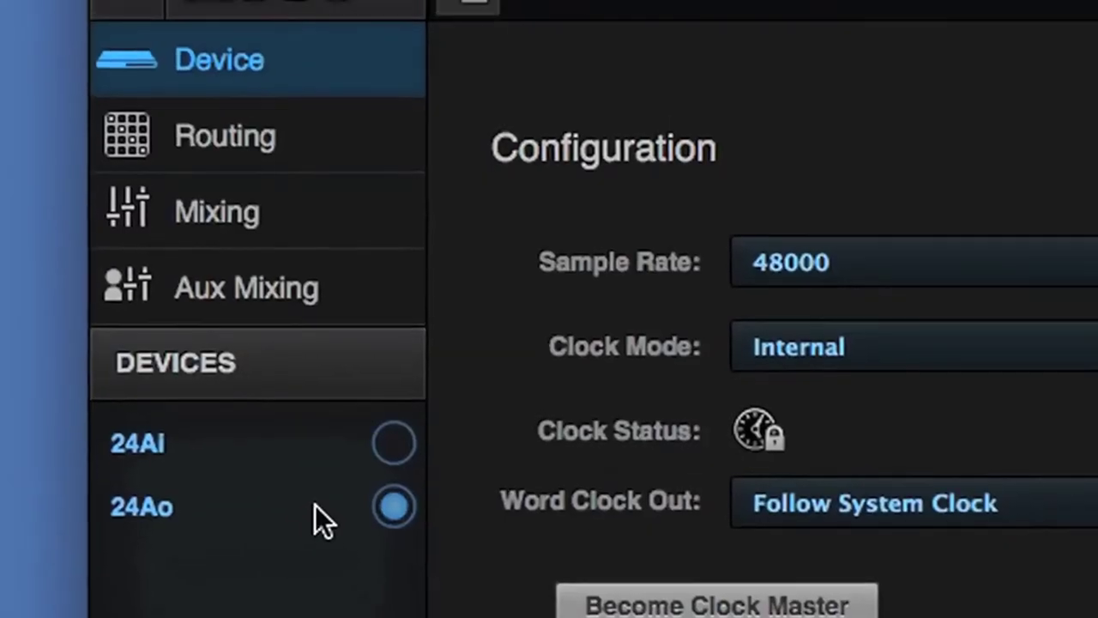
{"action": "left_click", "coordinate": [476, 39]}
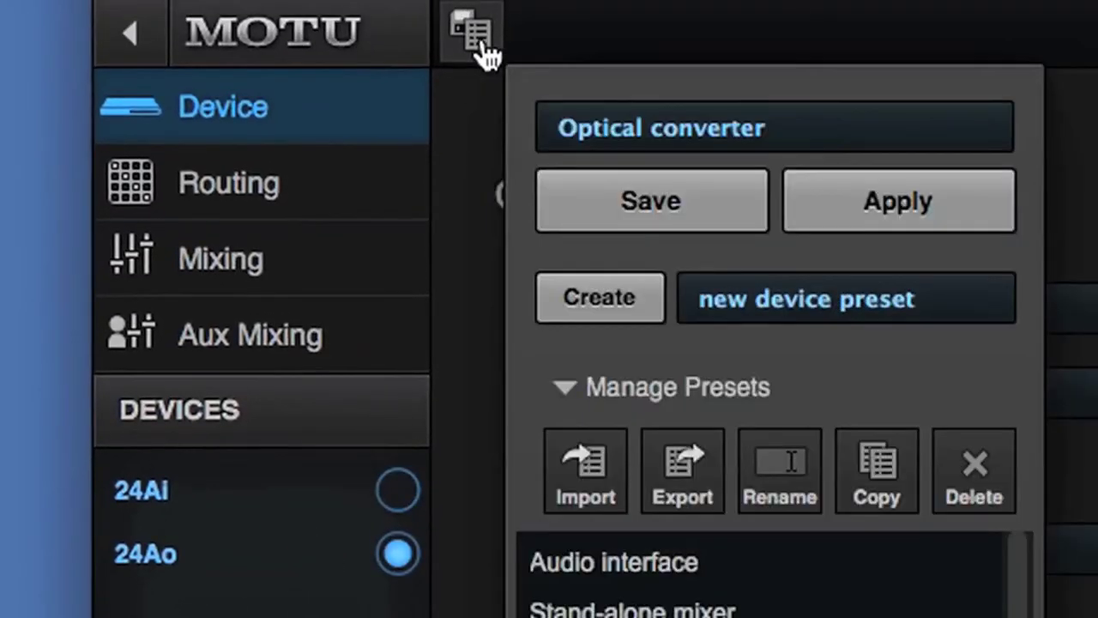
{"action": "left_click", "coordinate": [587, 490]}
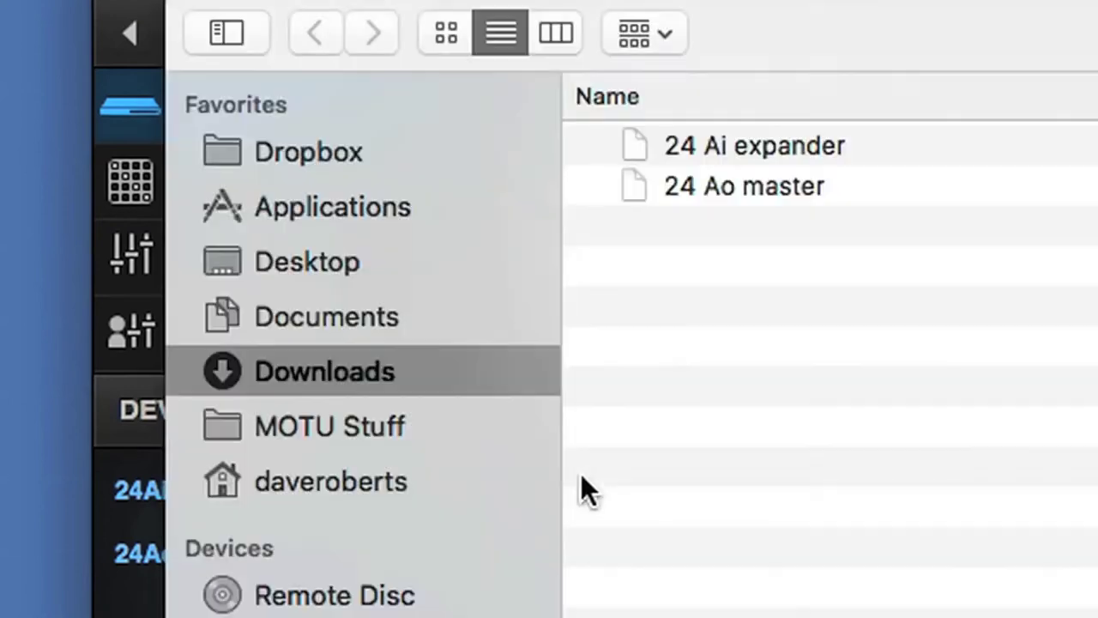
{"action": "double_click", "coordinate": [765, 190]}
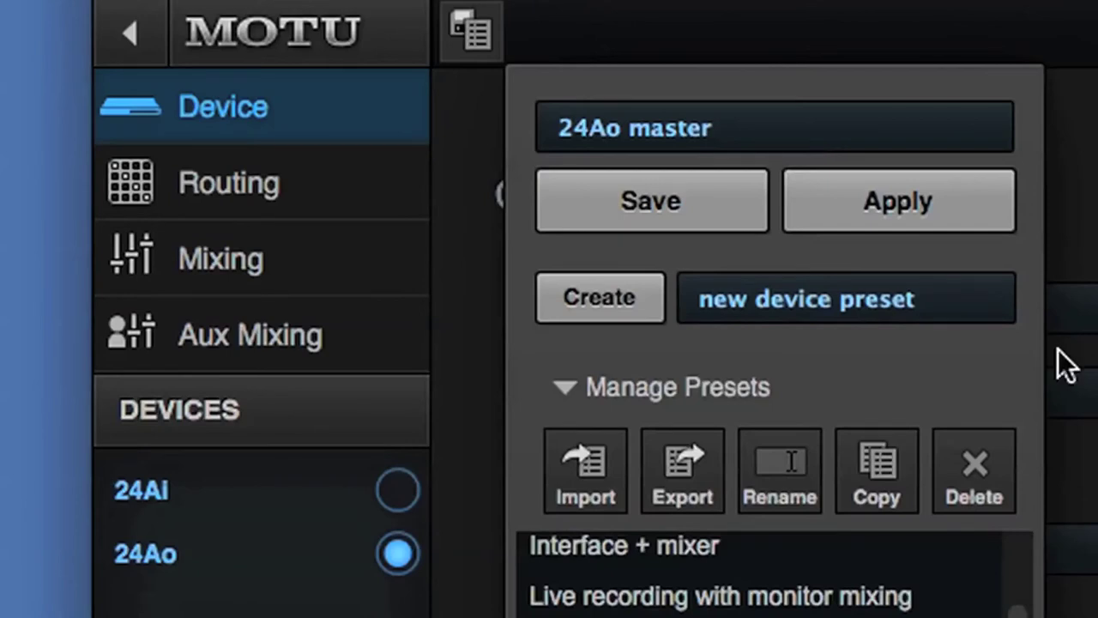
{"action": "left_click", "coordinate": [883, 204]}
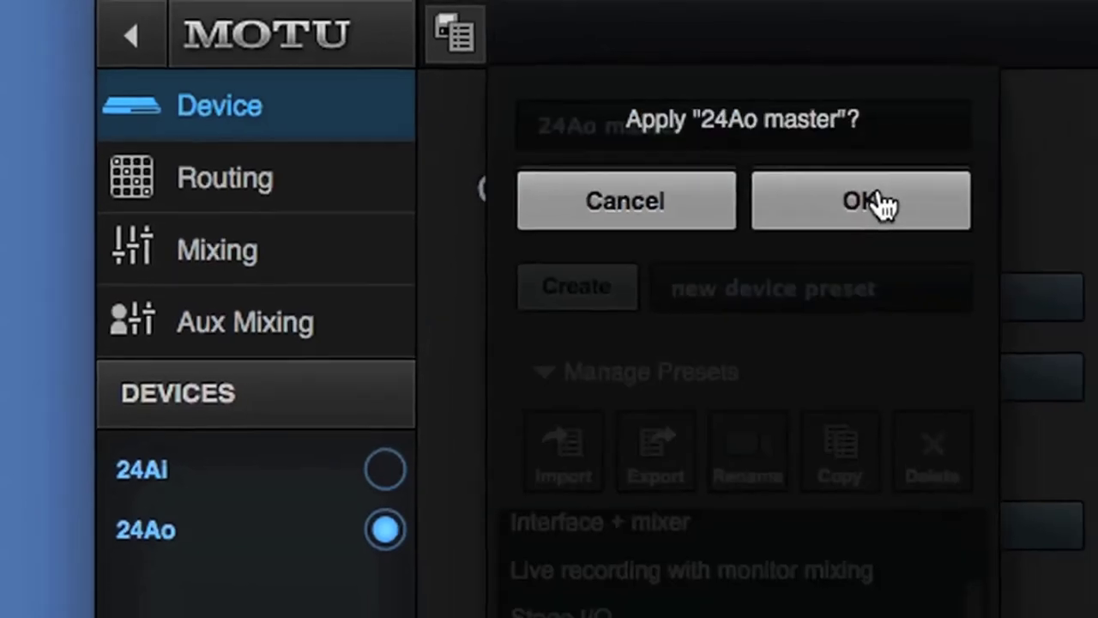
{"action": "left_click", "coordinate": [883, 206]}
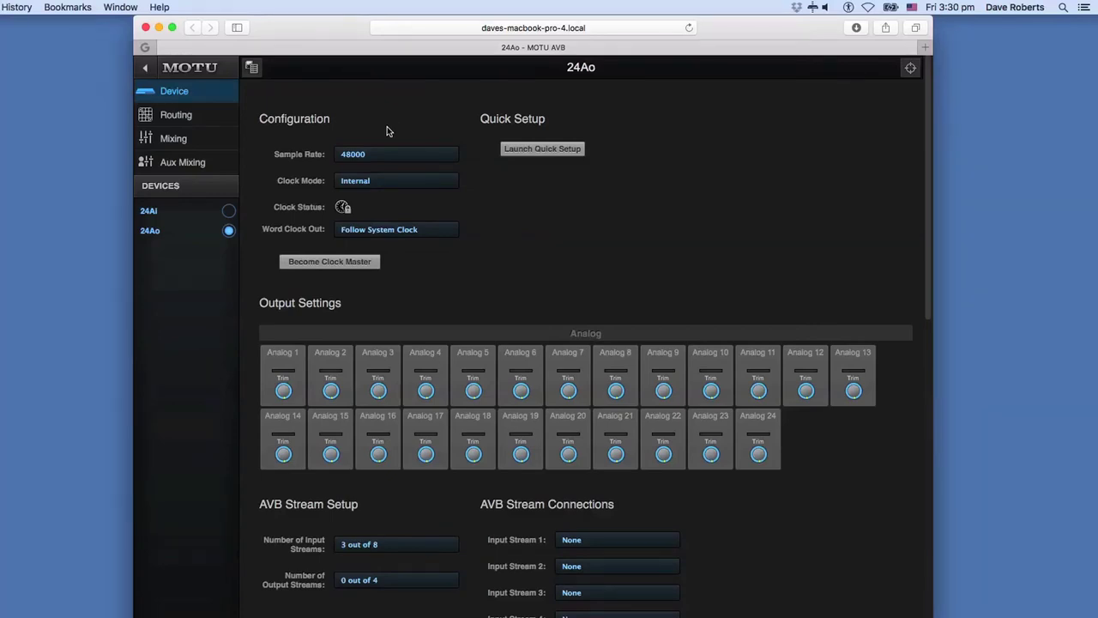
Make the 24Ao clock master and acknowledge the 24Ai now follows its clock
{"action": "left_click", "coordinate": [331, 262]}
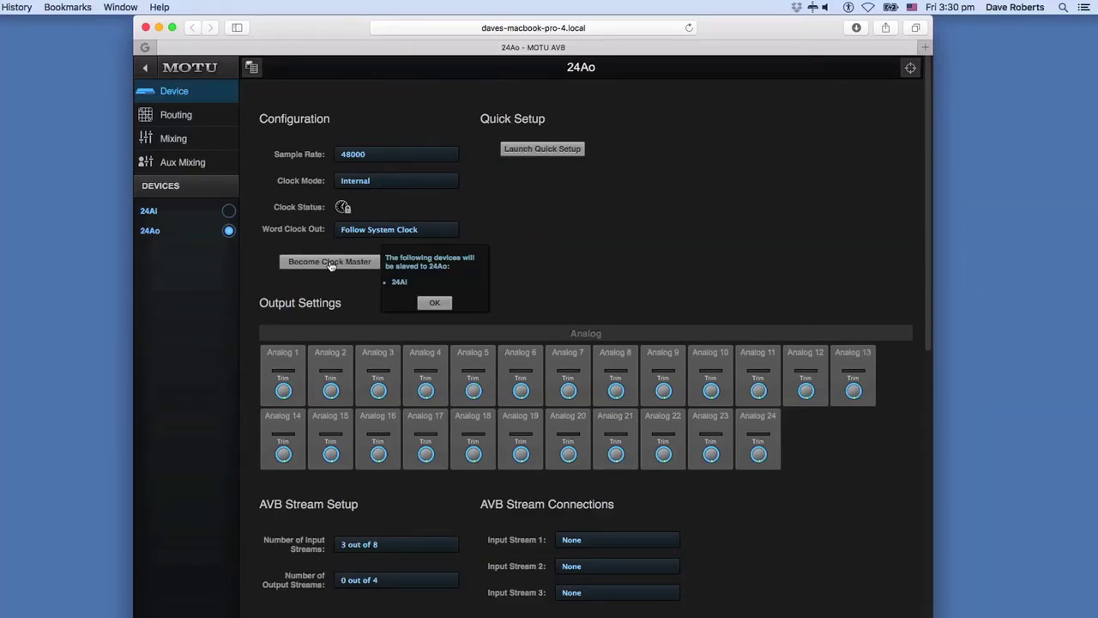
{"action": "left_click", "coordinate": [435, 304]}
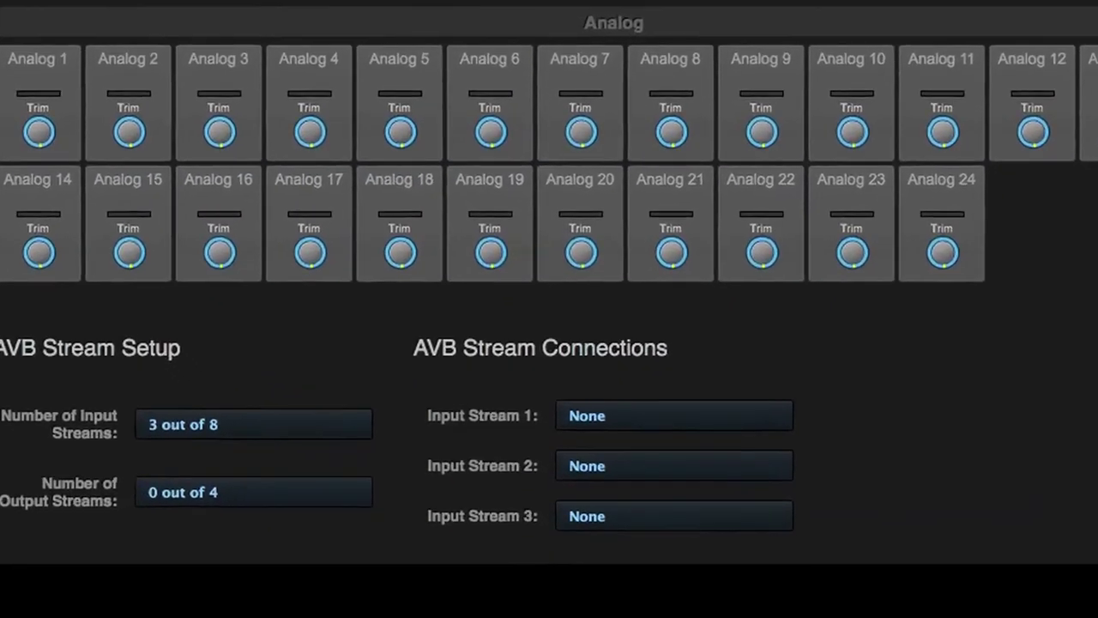
Set 24Ao Input Streams 1, 2 and 3 to 24Ai:1, 24Ai:2 and 24Ai:3
{"action": "left_click", "coordinate": [635, 261]}
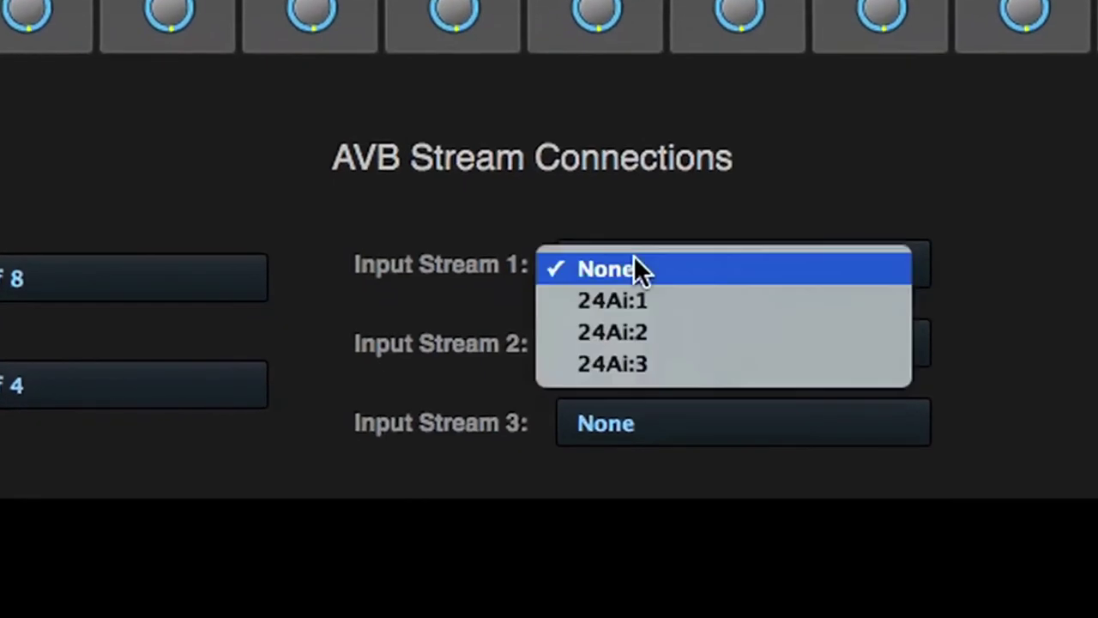
{"action": "left_click", "coordinate": [634, 300]}
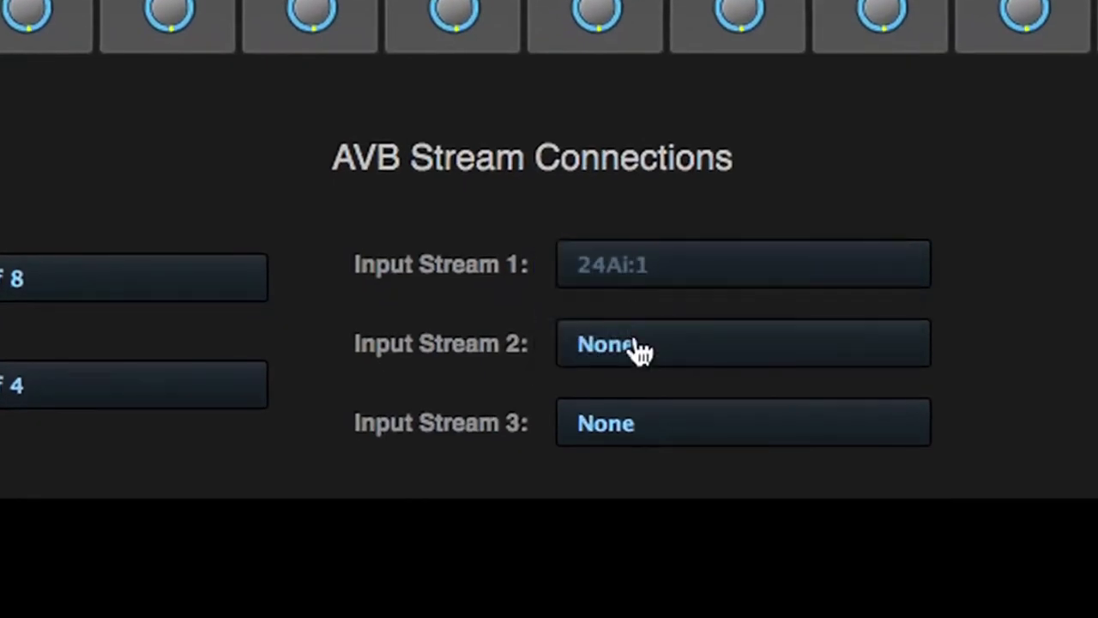
{"action": "left_click", "coordinate": [639, 350]}
{"action": "left_click", "coordinate": [635, 391]}
{"action": "left_click", "coordinate": [656, 425]}
{"action": "left_click", "coordinate": [657, 464]}
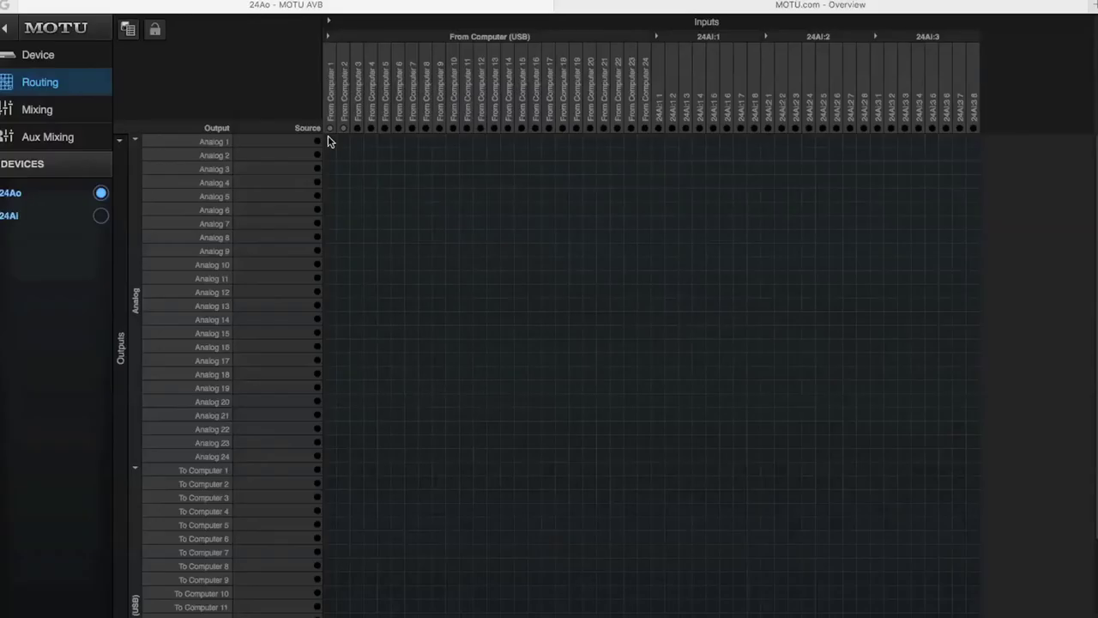
Drag diagonally across the routing grid to connect From Computer 1–13 to Analog 1–13
{"action": "left_click_drag", "start_coordinate": [329, 142], "coordinate": [504, 317]}
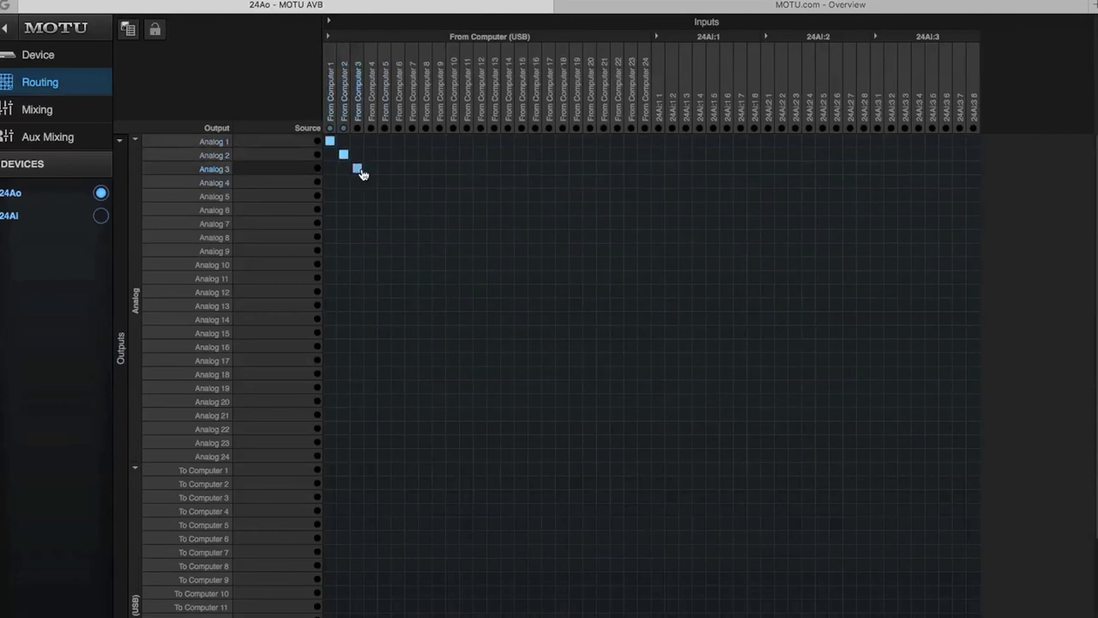